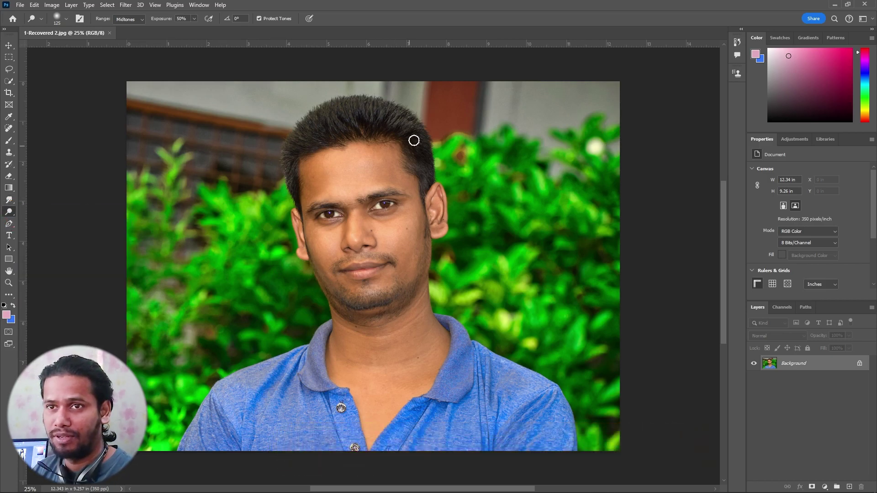
Crop the photo to a portrait-format rectangular selection around the man's head and shoulders, about 7.03 by 9.04 in.
key("m")
left_click(52, 5)
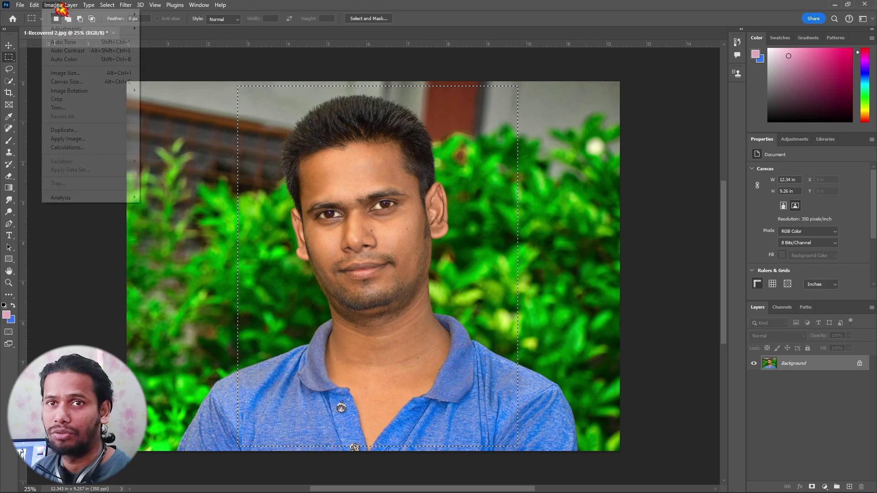
left_click(73, 99)
key("ctrl+0")
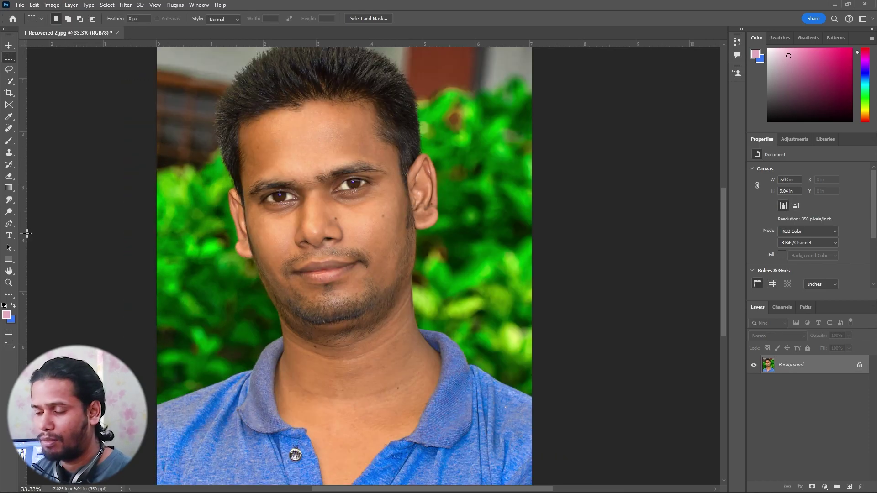
Duplicate the background layer and lighten the bearded jawline with the Dodge tool, using a brush of about 175 to 200 px.
key("o")
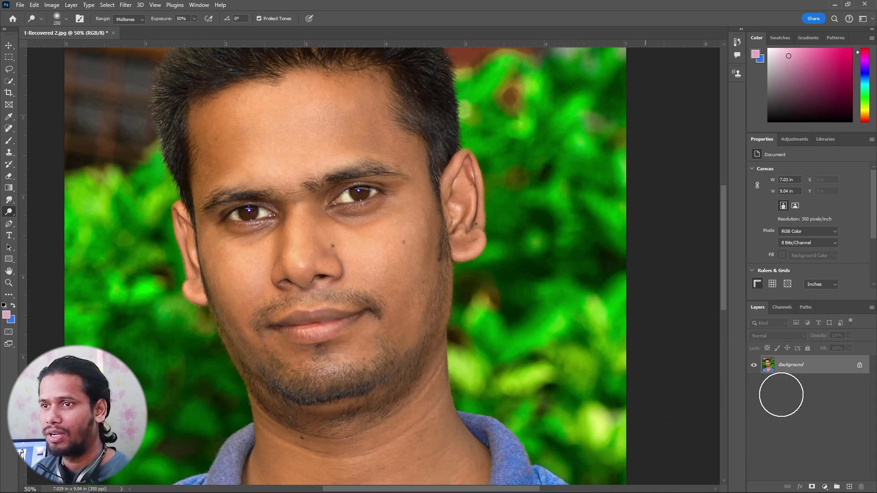
key("ctrl+j")
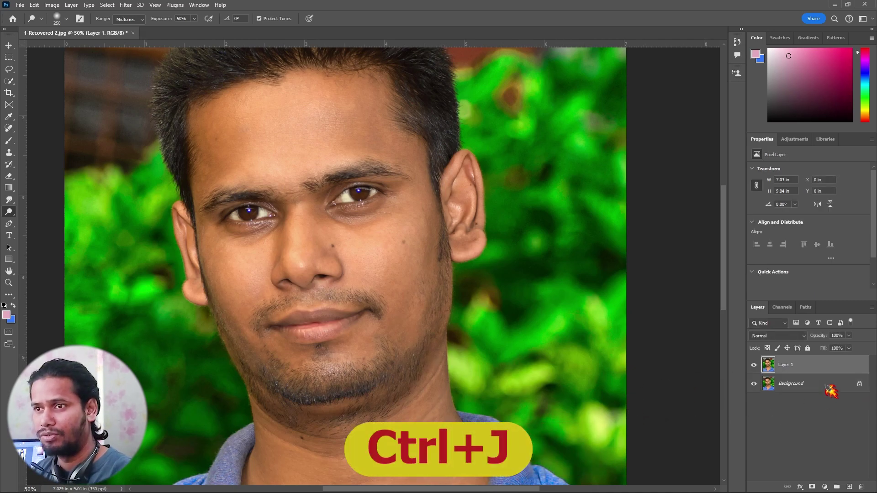
key("bracketleft")
key("bracketleft")
key("bracketleft")
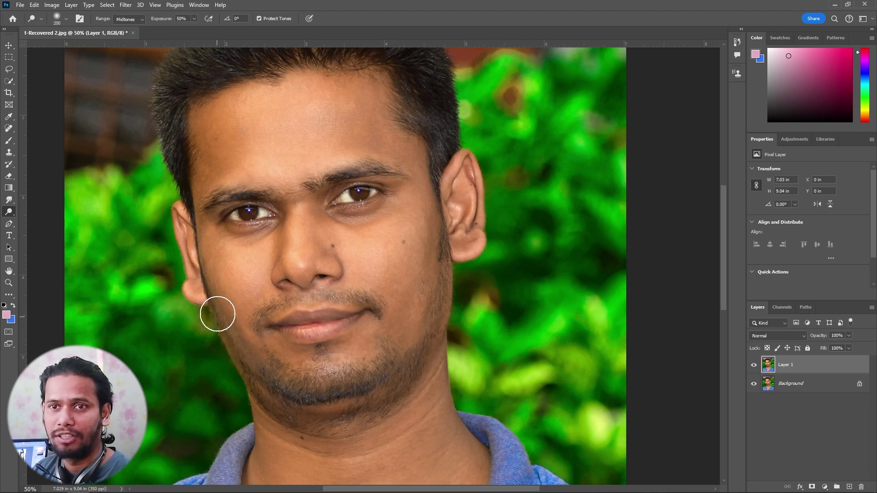
left_click_drag(220, 313, 278, 403)
key("bracketright")
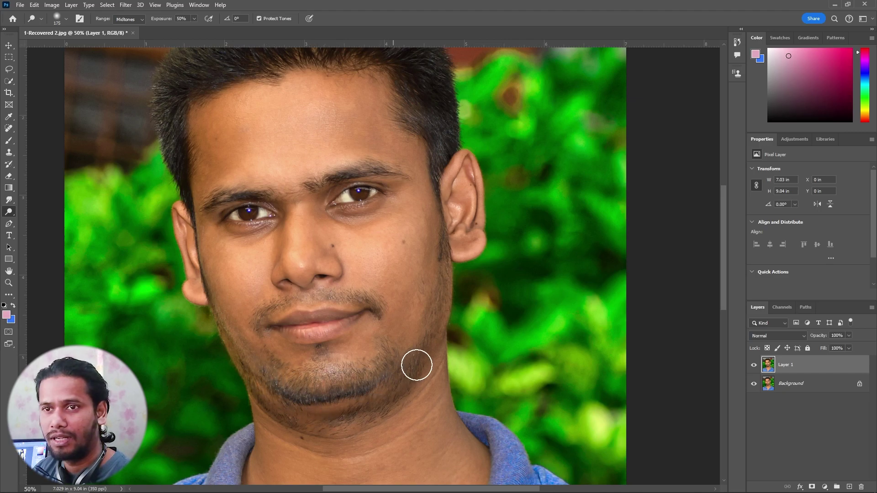
key("bracketright")
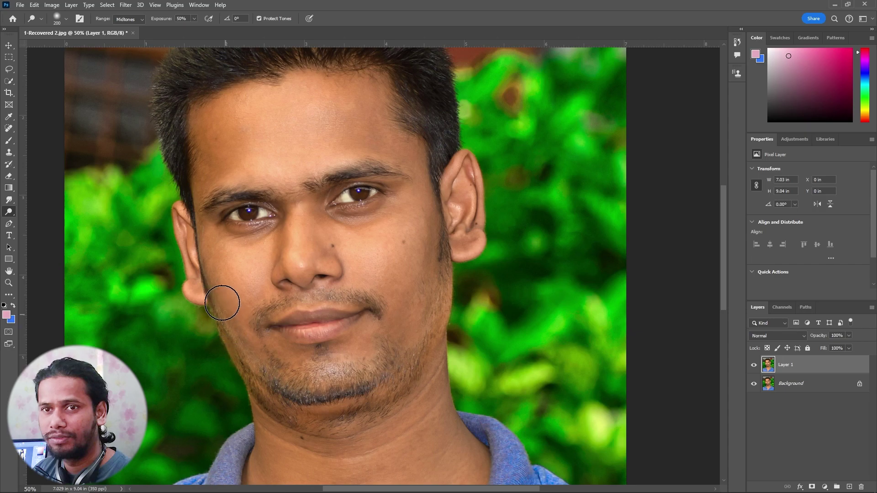
Dodge the outer cheeks and temples on both sides of the face with a brush of about 125 to 150 px.
key("bracketleft")
key("bracketleft")
key("bracketleft")
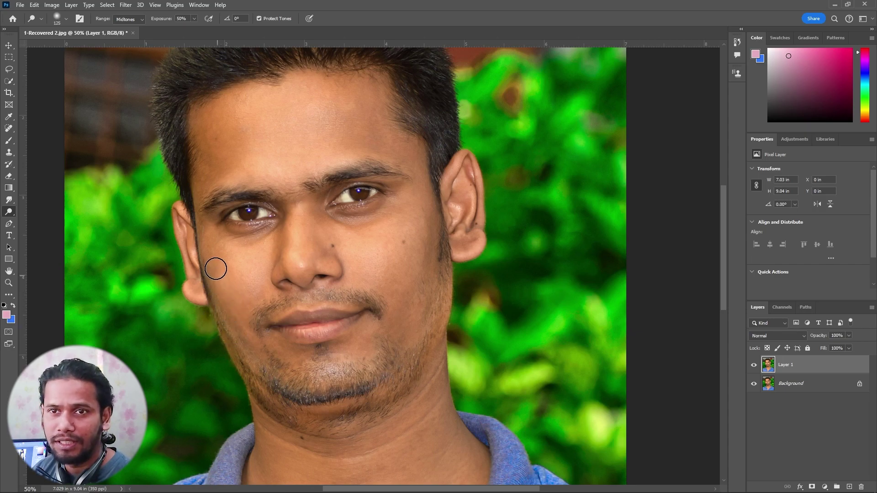
key("bracketright")
key("bracketright")
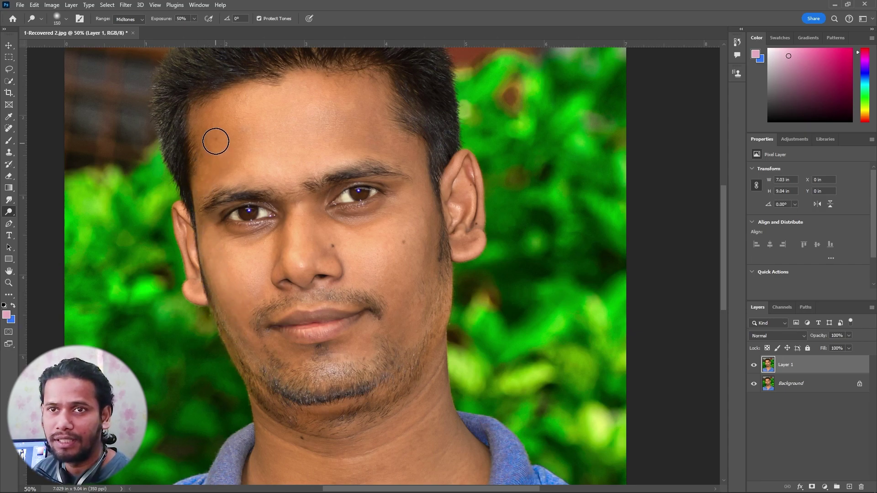
mouse_move(220, 151)
left_mouse_down()
mouse_move(209, 125)
mouse_move(209, 145)
mouse_move(208, 120)
mouse_move(219, 116)
mouse_move(235, 142)
mouse_move(219, 168)
left_mouse_up()
key("bracketleft")
key("bracketleft")
mouse_move(423, 264)
left_mouse_down()
mouse_move(429, 202)
mouse_move(435, 255)
mouse_move(430, 195)
left_mouse_up()
Dodge the forehead down to the eyebrow with a 200 px brush, and undo the last two strokes.
key("bracketright")
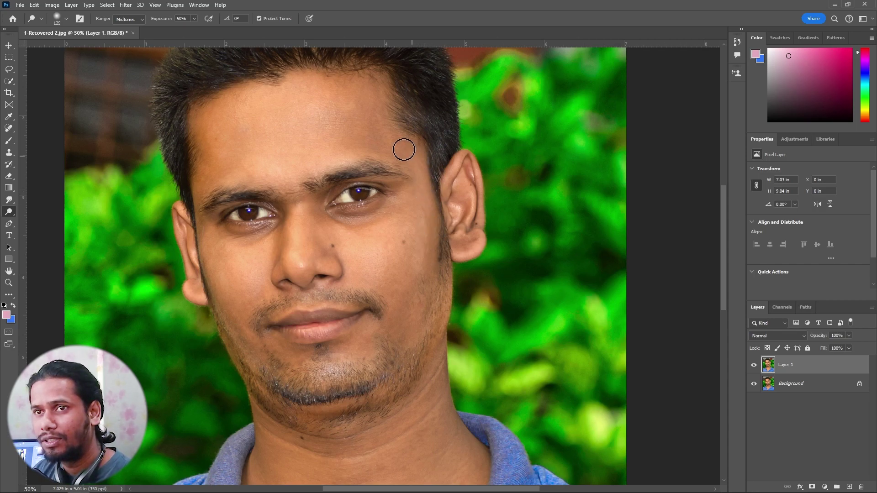
key("bracketright")
key("bracketright")
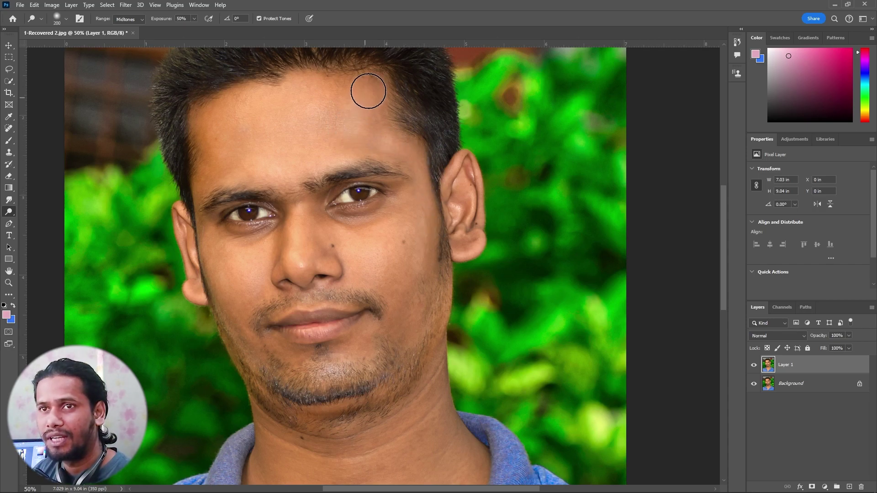
mouse_move(376, 149)
left_mouse_down()
mouse_move(308, 135)
mouse_move(305, 119)
mouse_move(338, 110)
mouse_move(323, 163)
mouse_move(349, 184)
left_mouse_up()
key("ctrl+z")
key("ctrl+z")
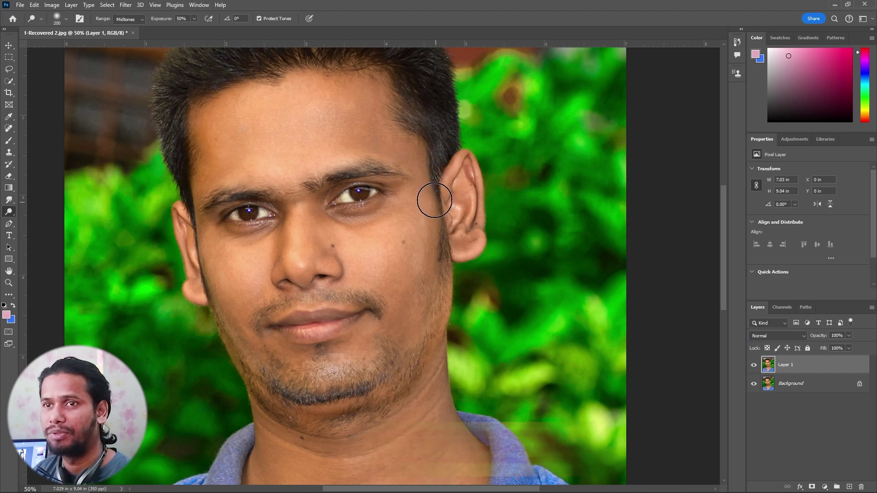
key("bracketleft")
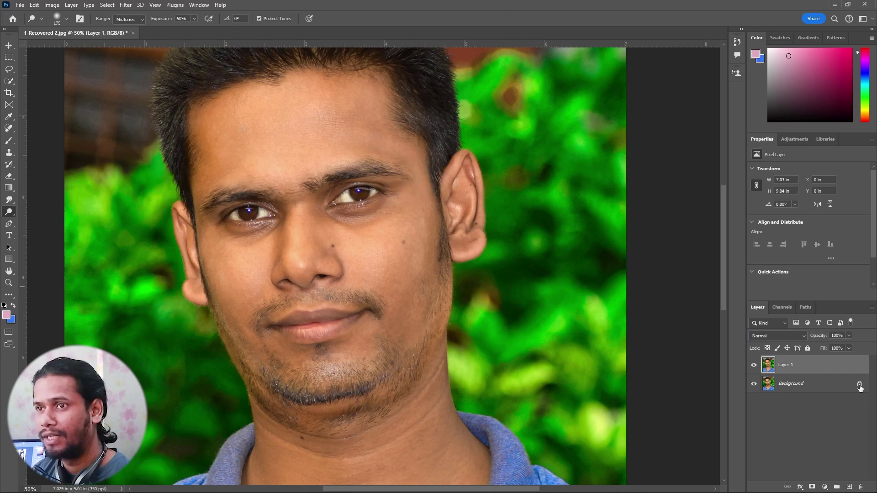
Toggle the dodged layer's visibility to compare the lightened face with the original.
left_click(754, 365)
left_click(754, 365)
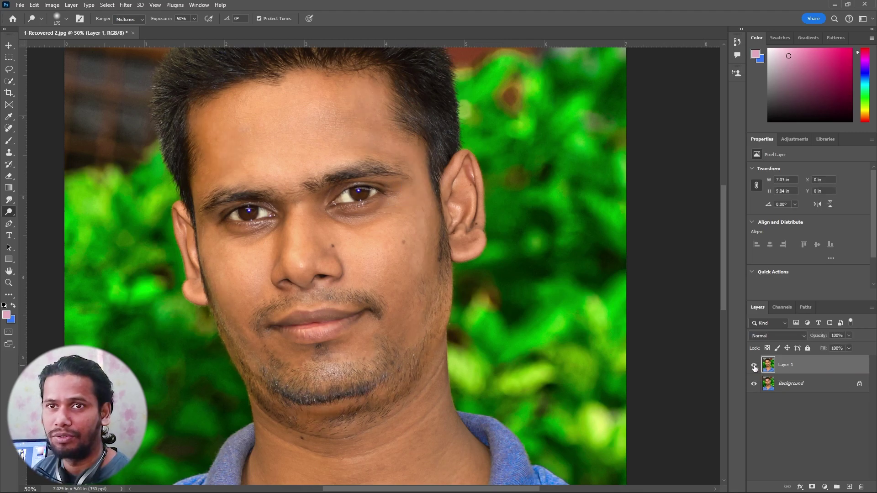
left_click(754, 365)
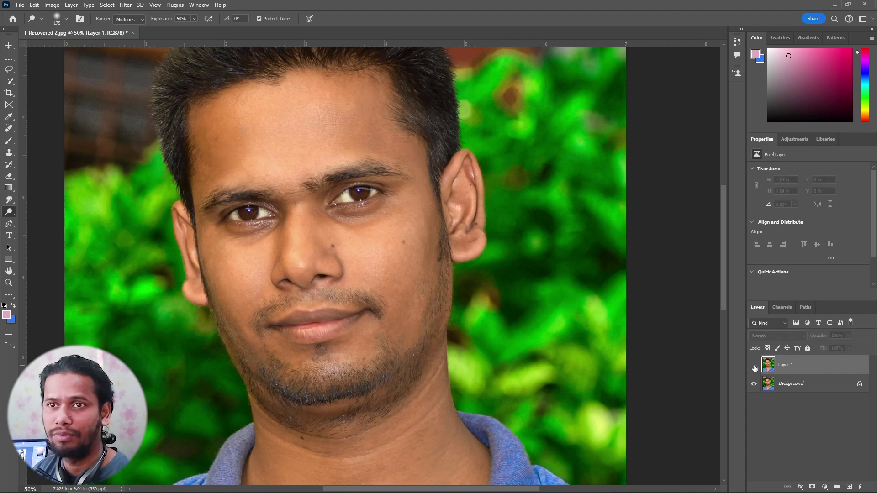
left_click(754, 365)
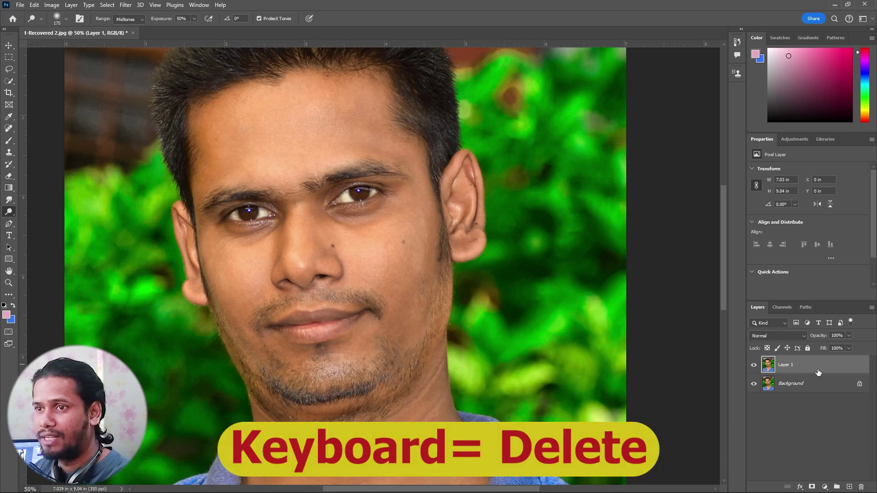
Delete the dodged layer, restore it, and delete it again so only the background layer is left.
key("Delete")
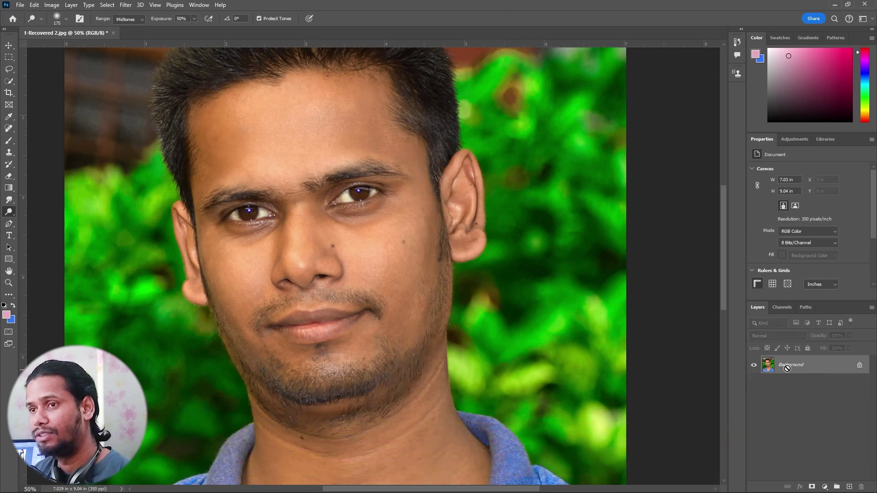
key("ctrl+z")
left_click_drag(781, 365, 864, 489)
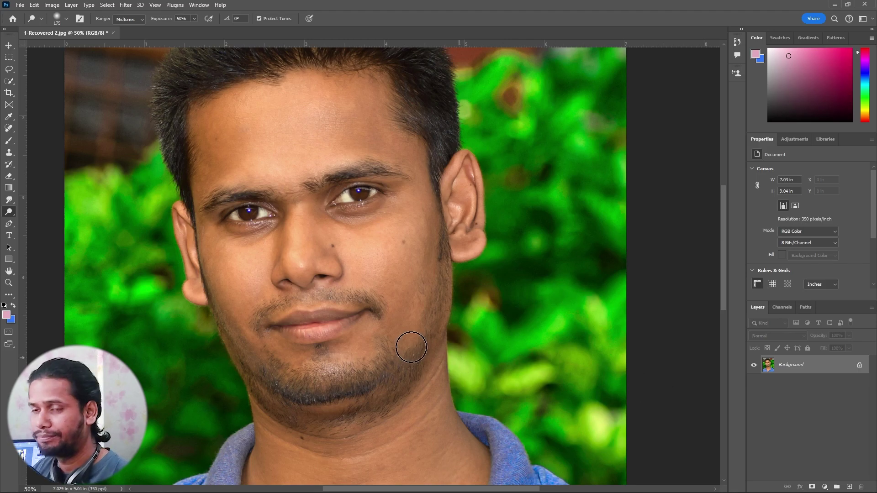
Switch to the Burn tool and duplicate the background layer.
right_click(8, 212)
left_click(45, 220)
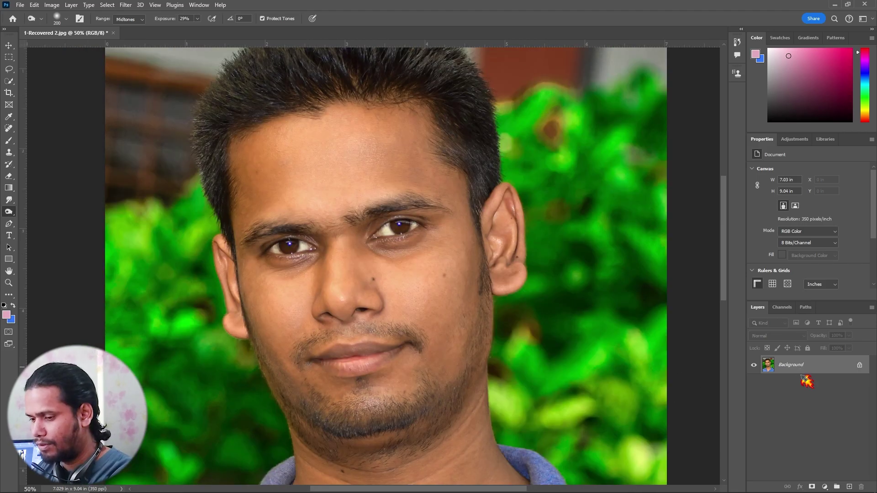
key("ctrl+j")
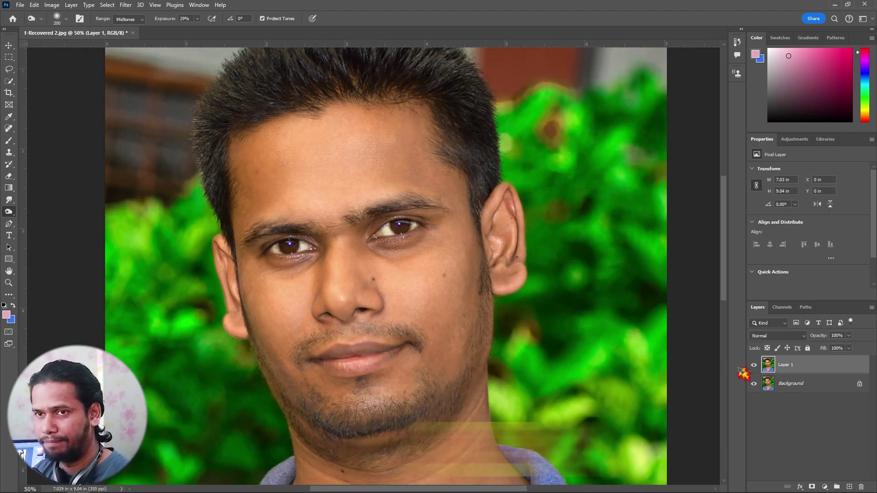
Burn the bright areas of the forehead on the duplicated layer with a 150 px brush.
scroll(315, 307, "up", 3)
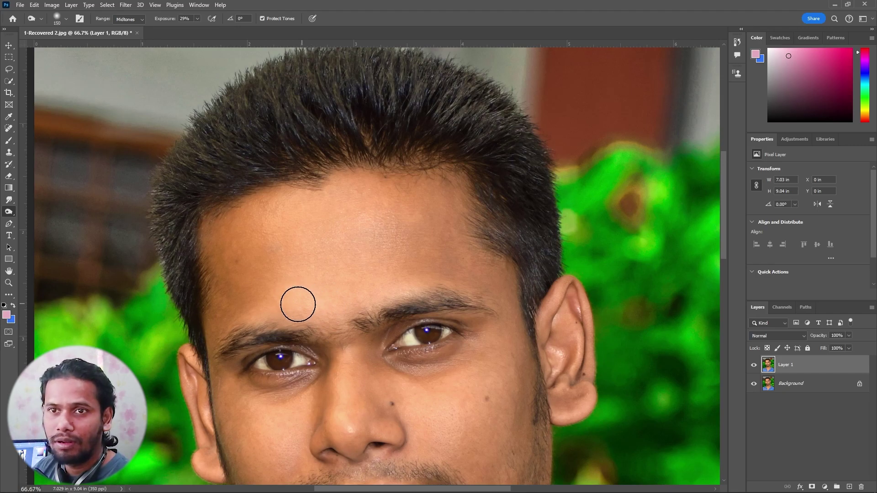
key("bracketleft")
key("bracketleft")
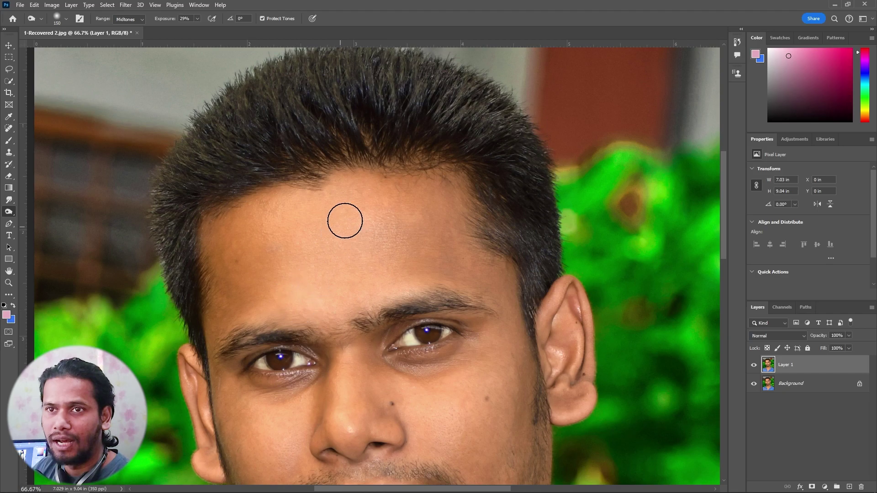
scroll(354, 317, "down", 2)
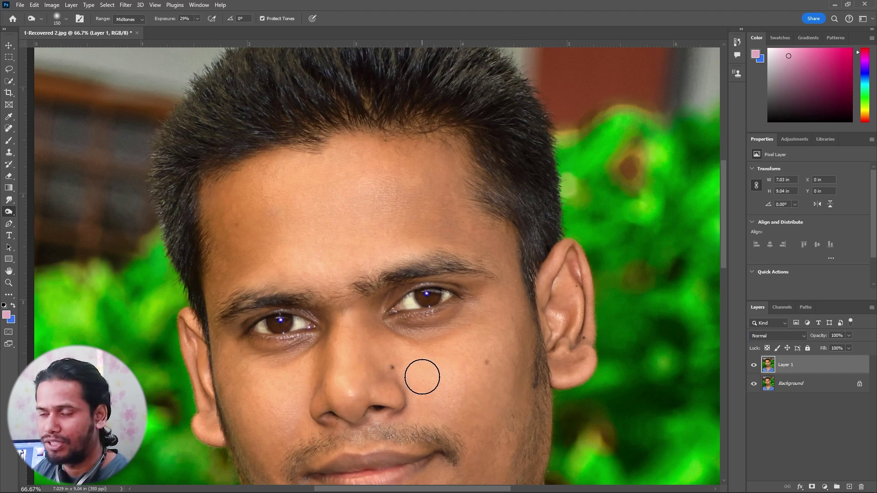
Set the Burn tool's exposure to 15% and darken the bright areas of both cheeks with a brush of about 150 to 250 px.
key("bracketright")
key("bracketright")
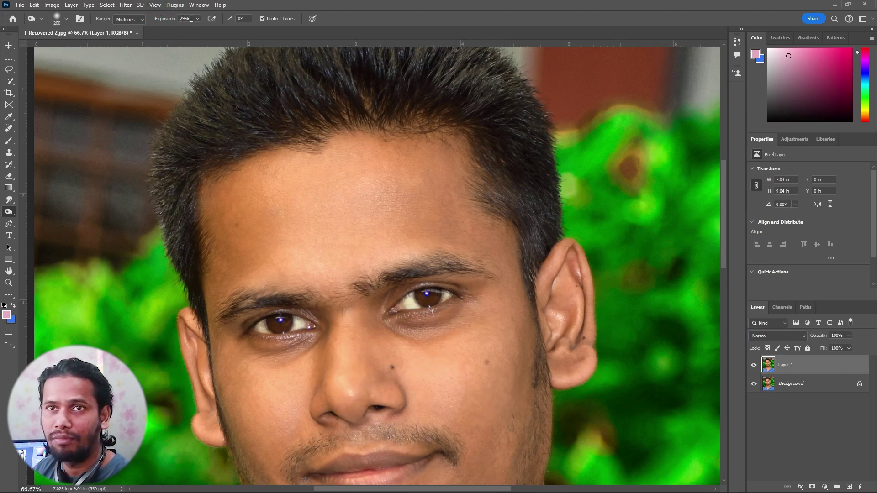
left_click(197, 19)
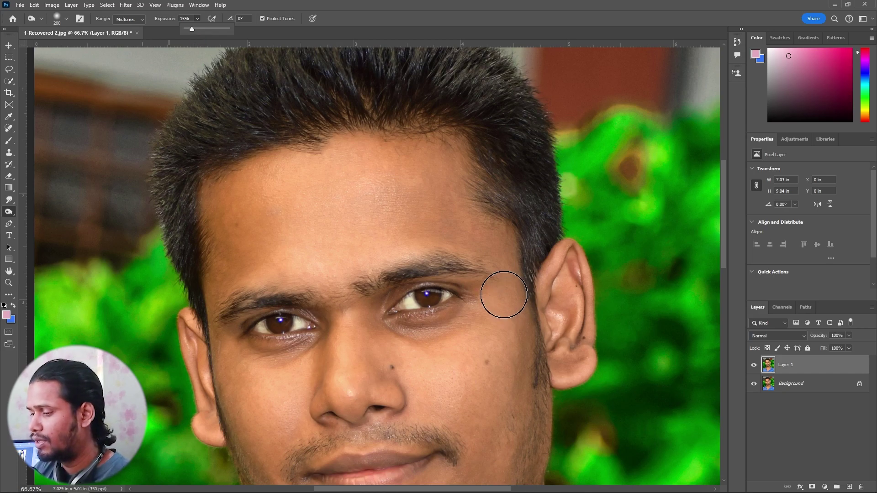
left_click(505, 319)
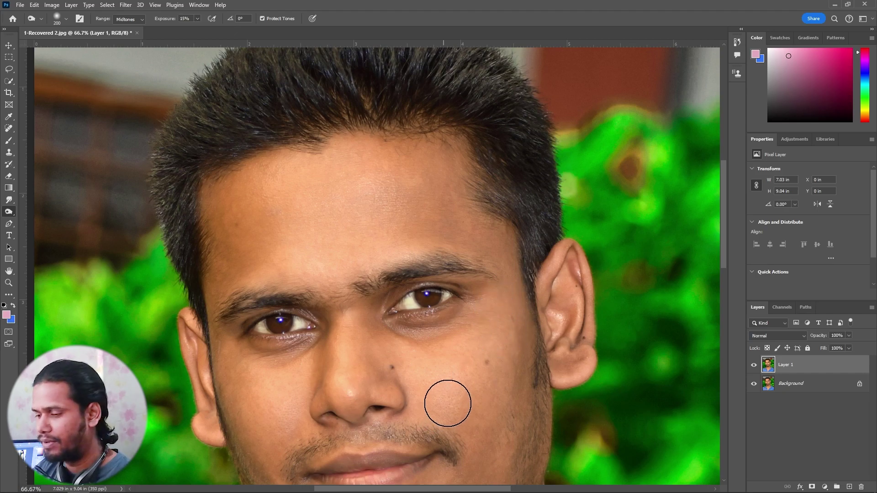
key("bracketright")
key("bracketleft")
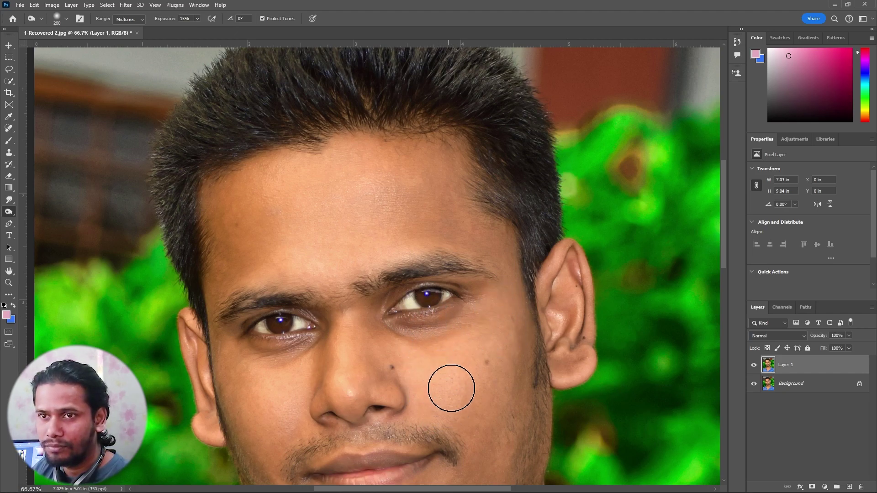
key("bracketright")
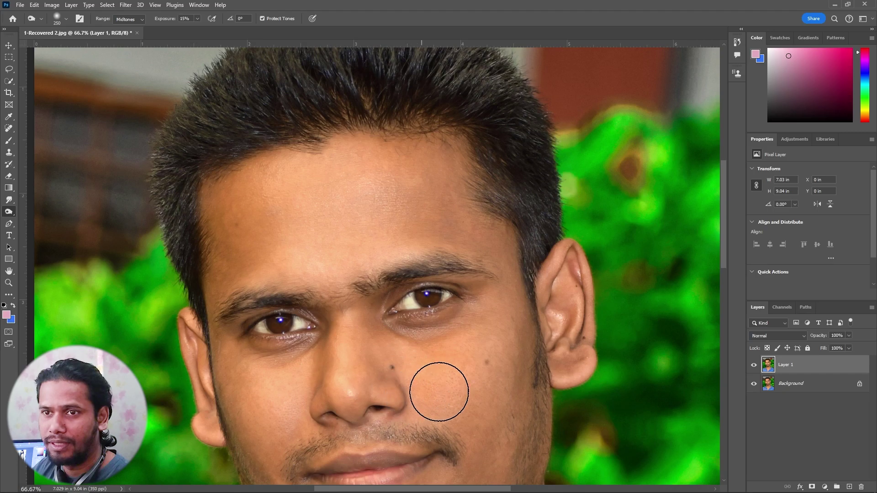
key("bracketleft")
key("bracketleft")
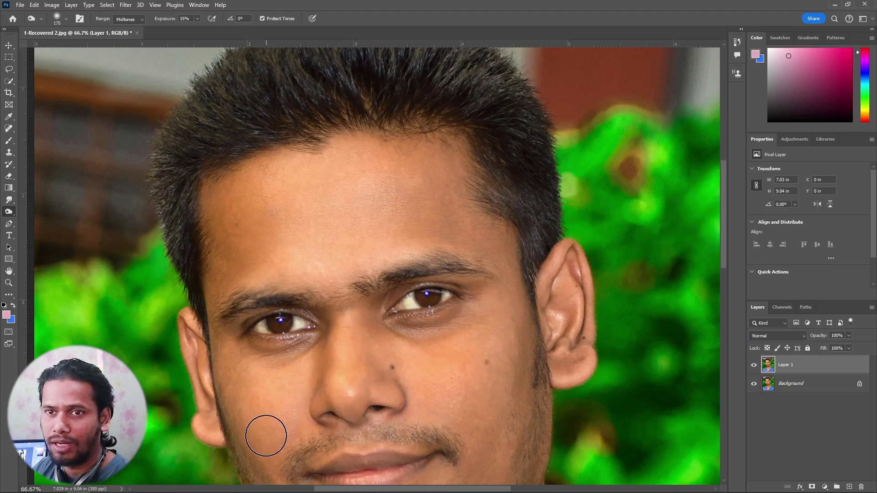
key("bracketleft")
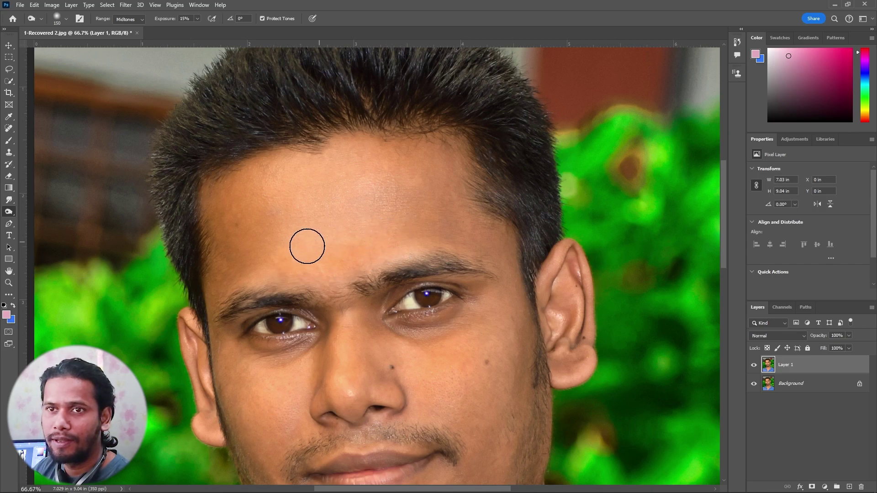
Toggle the burned layer's visibility to compare the toned-down face with the original.
scroll(310, 146, "down", 3)
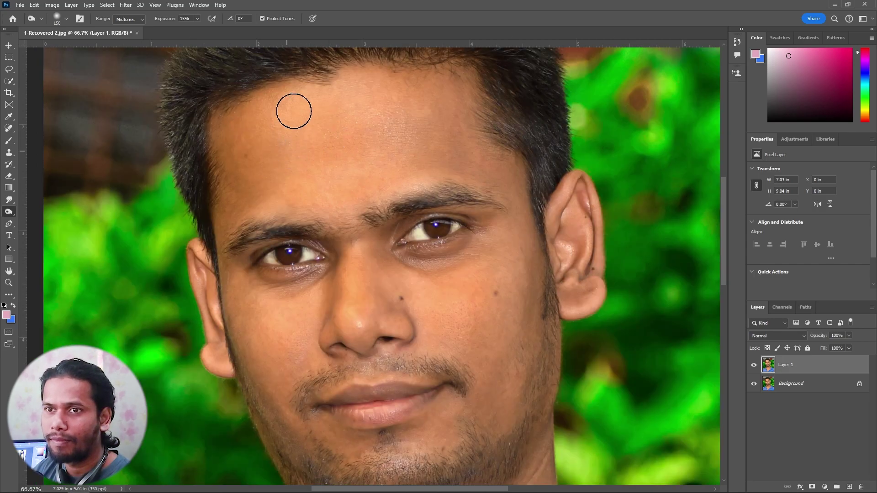
left_click(754, 366)
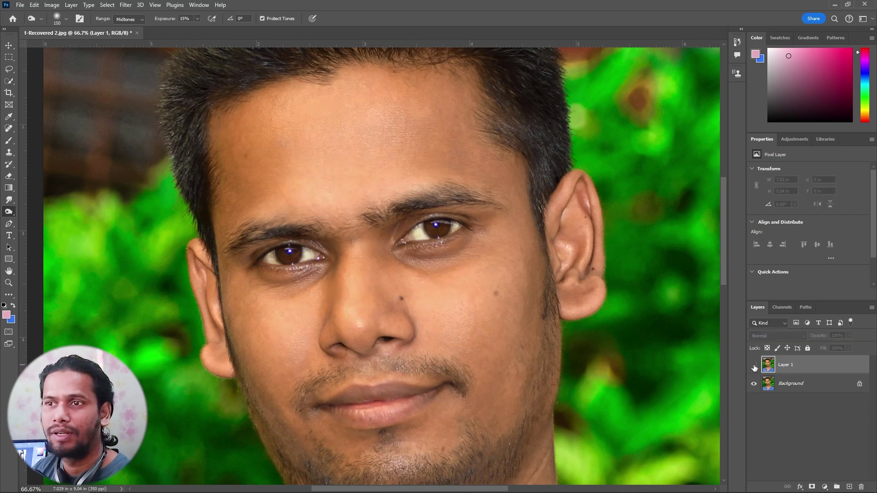
left_click(754, 365)
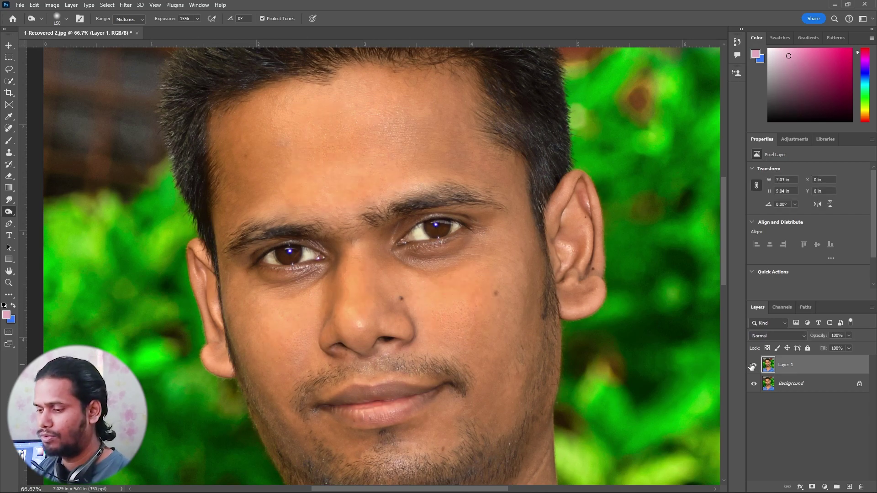
key("ctrl+minus")
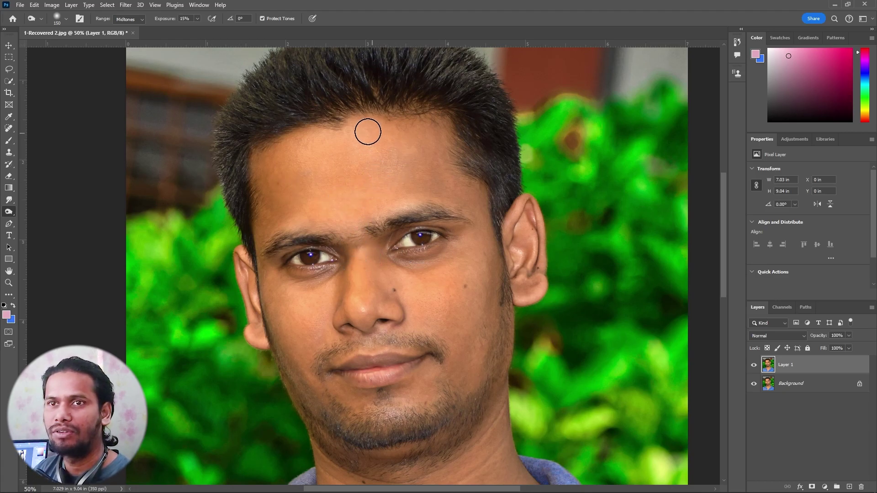
left_click_drag(376, 315, 351, 274)
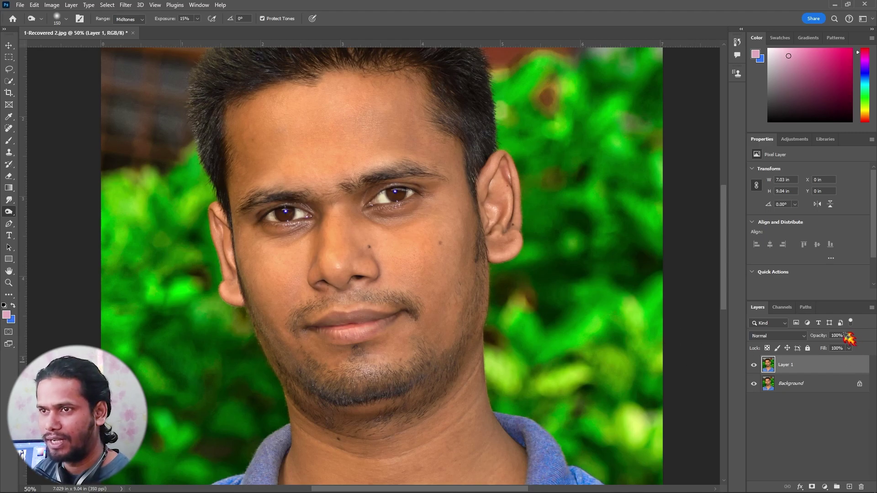
Set the Burn tool's exposure to 4% and replace the burned layer with a fresh duplicate of the background layer.
left_click_drag(360, 234, 371, 277)
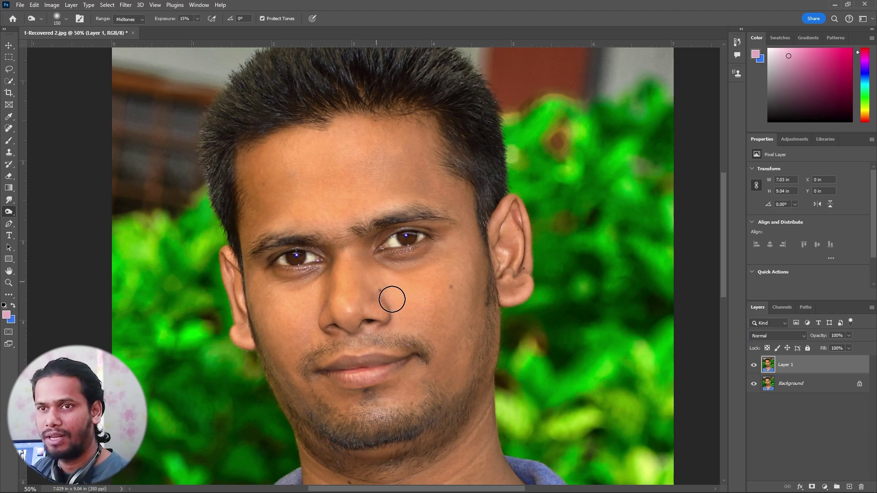
left_click(197, 20)
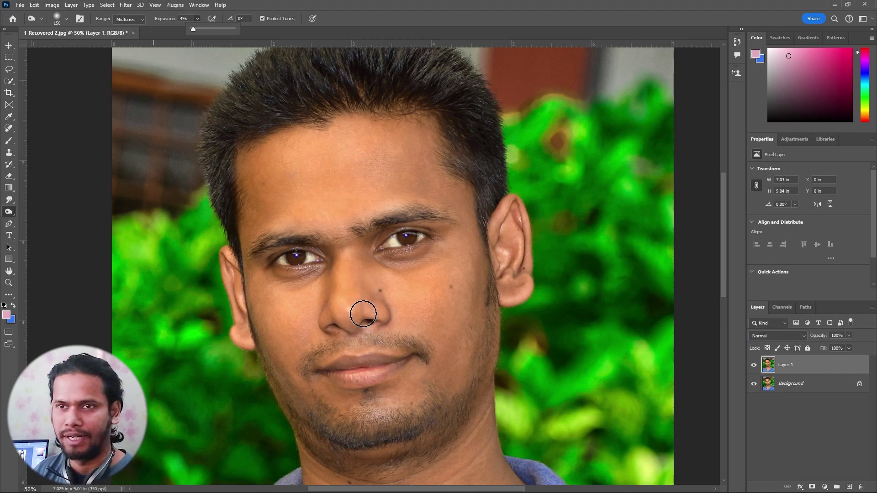
key("Delete")
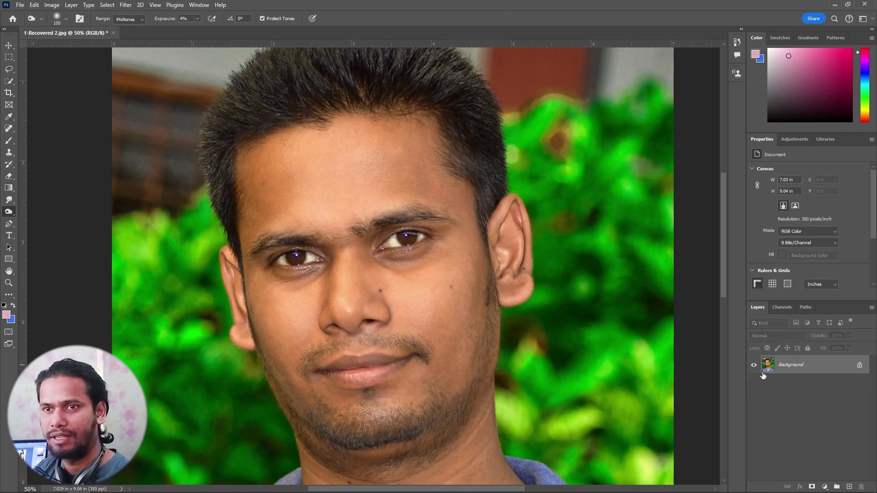
key("ctrl+j")
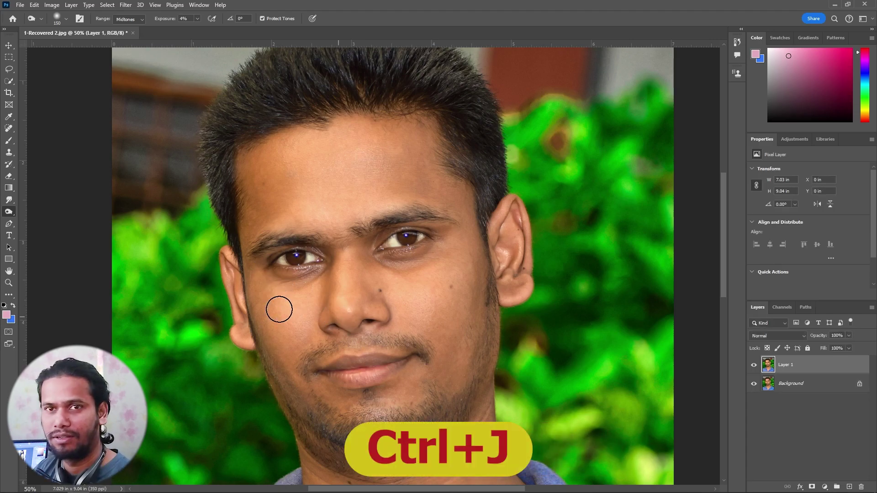
Switch to the Sponge tool in Saturate mode at 5% flow and brush the subject's left cheek with a 150 px brush.
key("ctrl+plus")
right_click(9, 212)
left_click(64, 229)
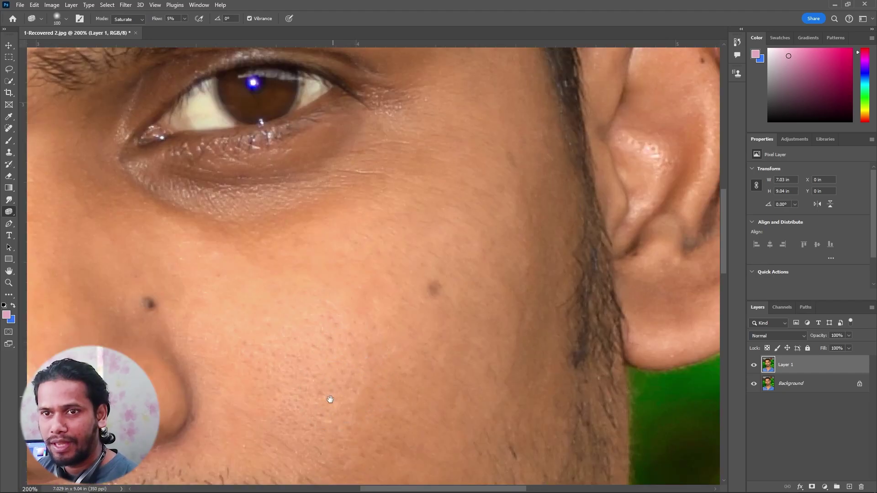
mouse_move(330, 399)
left_mouse_down()
mouse_move(338, 308)
mouse_move(376, 289)
mouse_move(341, 317)
mouse_move(345, 289)
mouse_move(382, 348)
left_mouse_up()
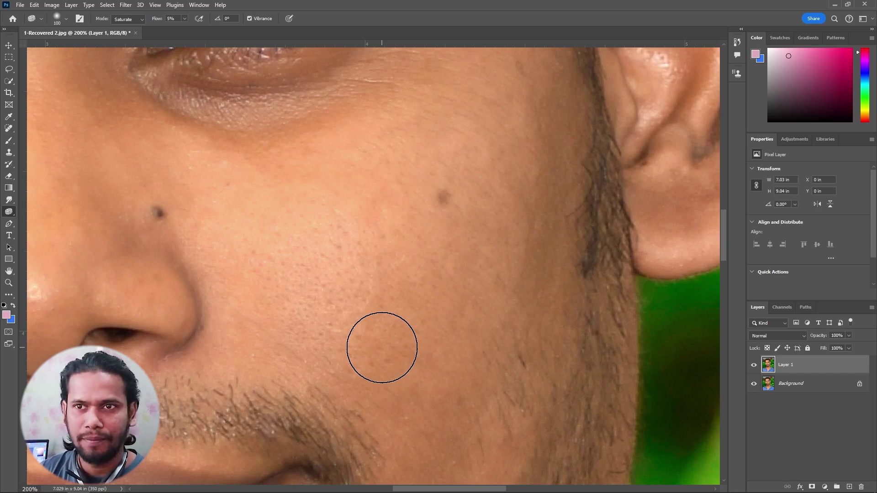
key("bracketright")
key("bracketright")
mouse_move(273, 275)
left_mouse_down()
mouse_move(288, 257)
mouse_move(408, 208)
mouse_move(382, 195)
mouse_move(241, 252)
mouse_move(354, 222)
mouse_move(376, 237)
left_mouse_up()
Try desaturating the subject's left cheek with the Sponge tool in Desaturate mode at 48% flow.
left_click(184, 18)
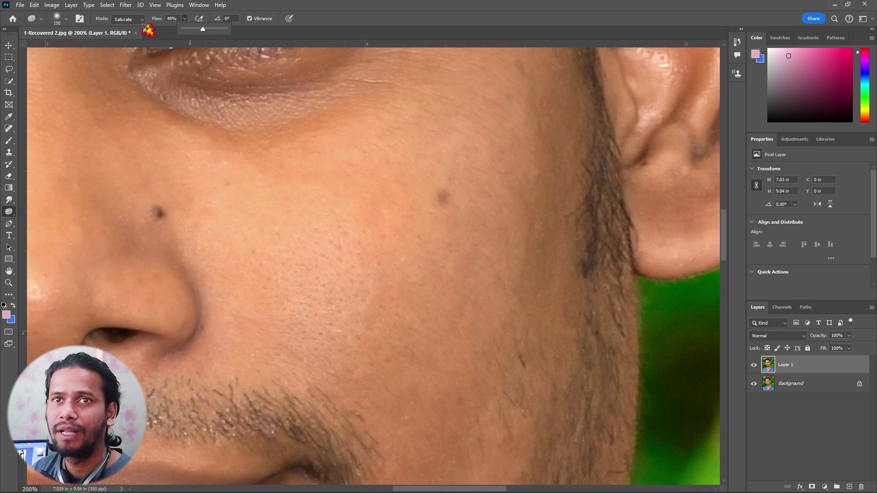
left_click(137, 19)
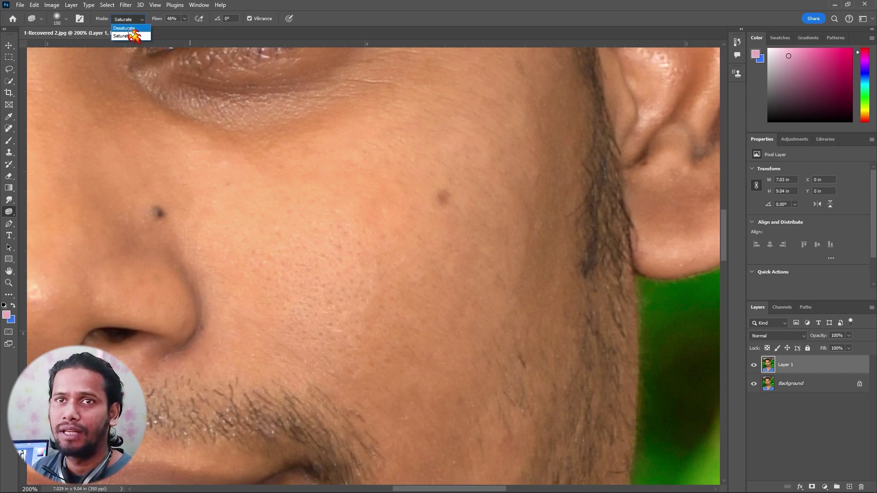
left_click(133, 28)
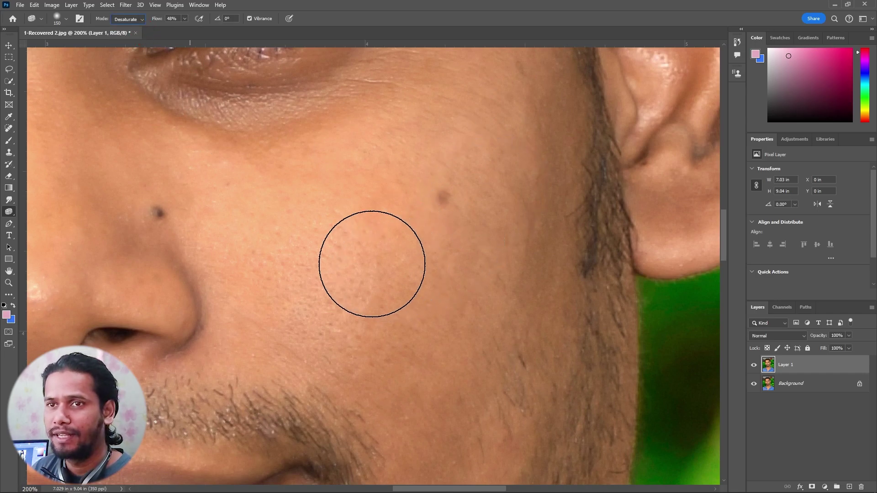
mouse_move(400, 199)
left_mouse_down()
mouse_move(327, 307)
mouse_move(438, 198)
mouse_move(433, 185)
mouse_move(300, 211)
mouse_move(245, 244)
mouse_move(316, 171)
mouse_move(401, 134)
mouse_move(396, 176)
left_mouse_up()
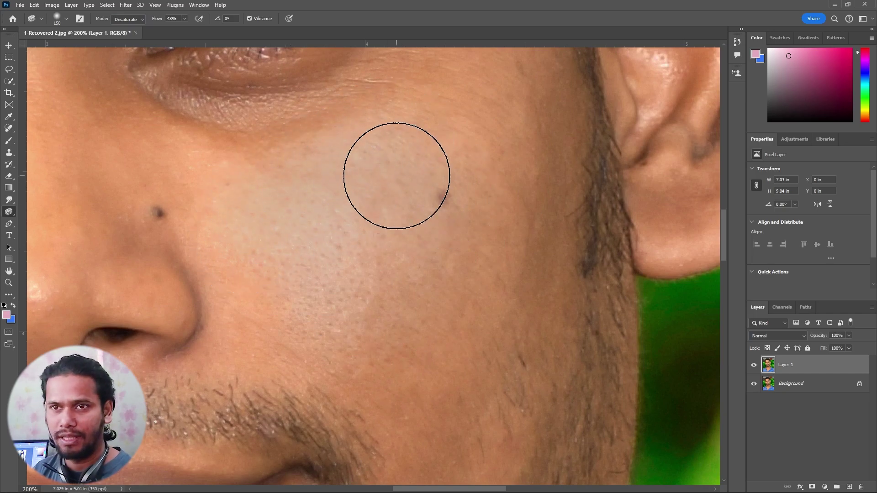
scroll(396, 176, "down", 1)
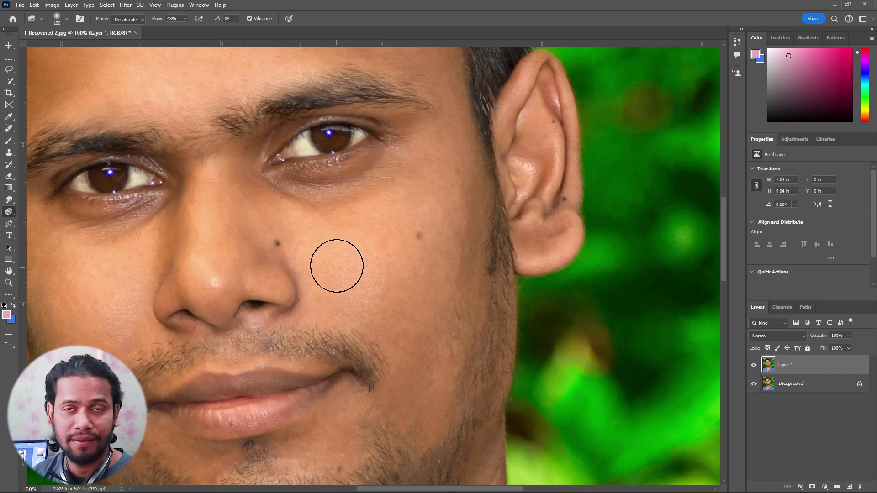
scroll(398, 266, "up", 1)
key("ctrl+minus")
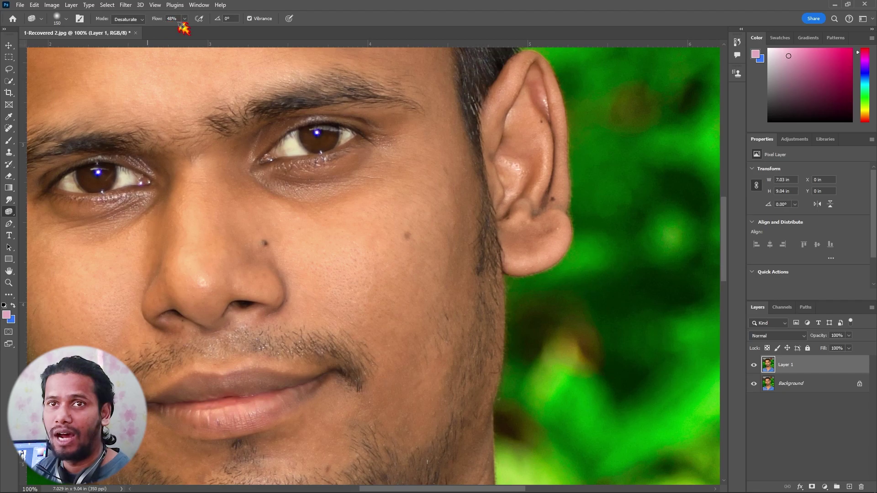
Set the Sponge tool's flow to 50% and desaturate the subject's left cheek to gray.
left_click(185, 19)
left_click(138, 24)
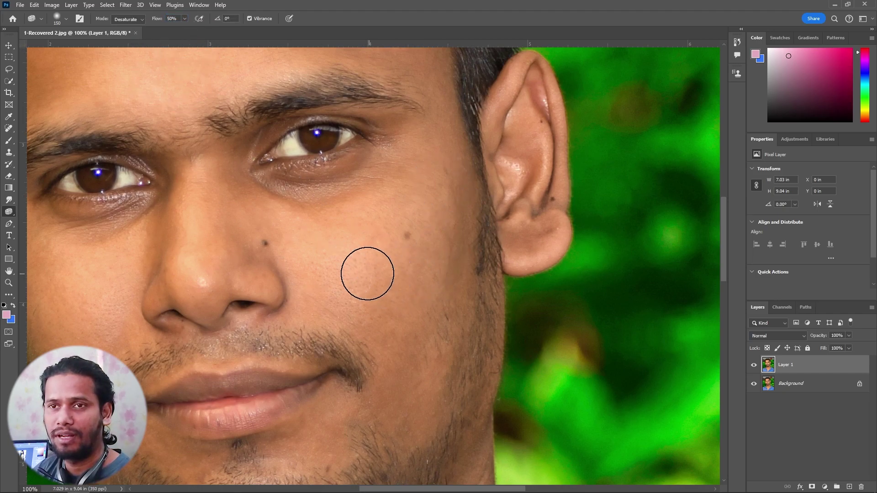
mouse_move(355, 253)
left_mouse_down()
mouse_move(415, 243)
mouse_move(399, 313)
mouse_move(404, 274)
mouse_move(351, 216)
mouse_move(319, 280)
mouse_move(401, 222)
mouse_move(345, 272)
mouse_move(360, 212)
mouse_move(426, 207)
mouse_move(396, 329)
mouse_move(435, 225)
mouse_move(408, 385)
mouse_move(432, 228)
mouse_move(372, 306)
mouse_move(382, 217)
mouse_move(349, 291)
mouse_move(372, 254)
mouse_move(311, 246)
mouse_move(325, 281)
mouse_move(313, 297)
mouse_move(395, 295)
mouse_move(375, 255)
mouse_move(387, 302)
mouse_move(415, 177)
mouse_move(399, 309)
mouse_move(377, 229)
mouse_move(380, 280)
mouse_move(398, 281)
mouse_move(426, 327)
mouse_move(399, 302)
mouse_move(399, 327)
left_mouse_up()
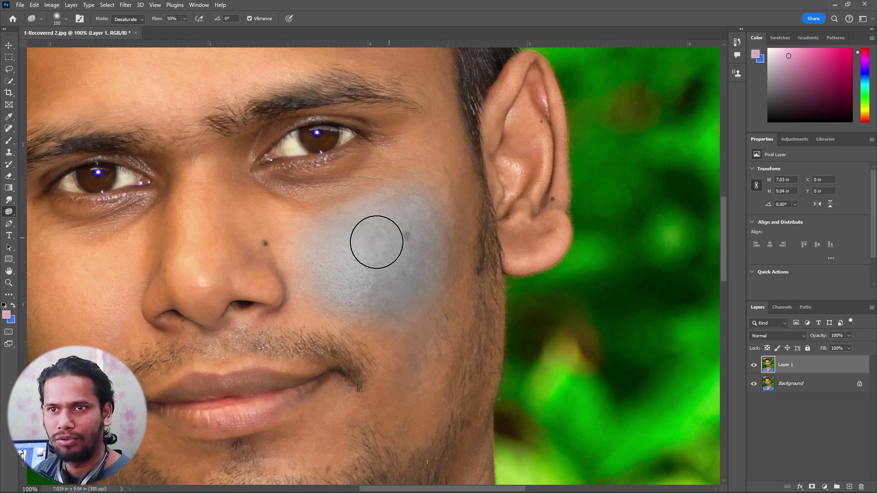
Examine the desaturated skin on the cheek up close and undo the desaturation.
key("ctrl+plus")
key("ctrl+plus")
key("ctrl+plus")
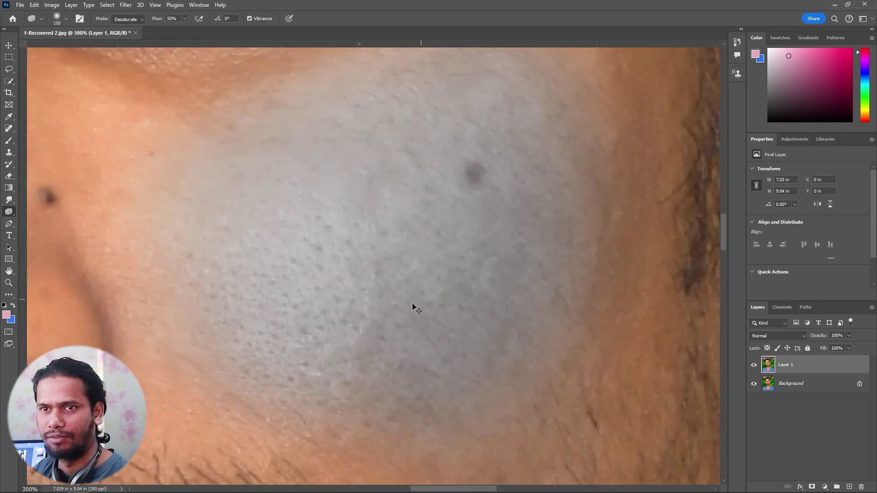
key("ctrl+minus")
key("ctrl+minus")
key("ctrl+minus")
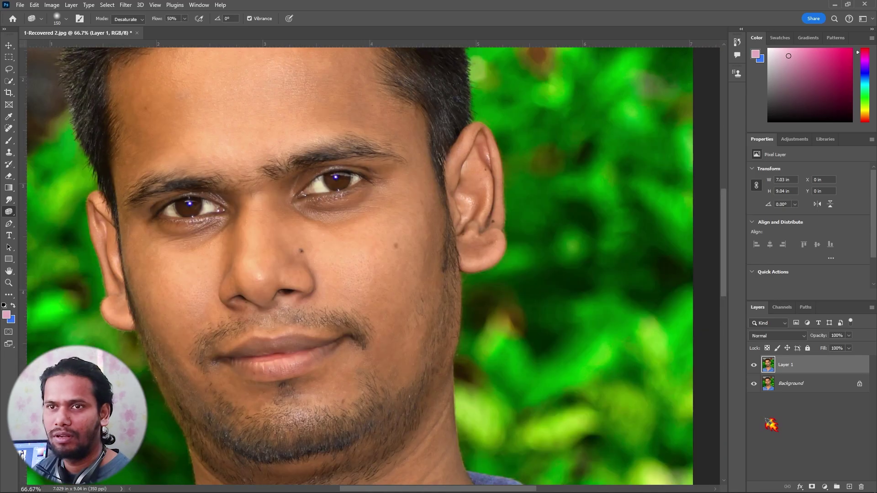
key("ctrl+z")
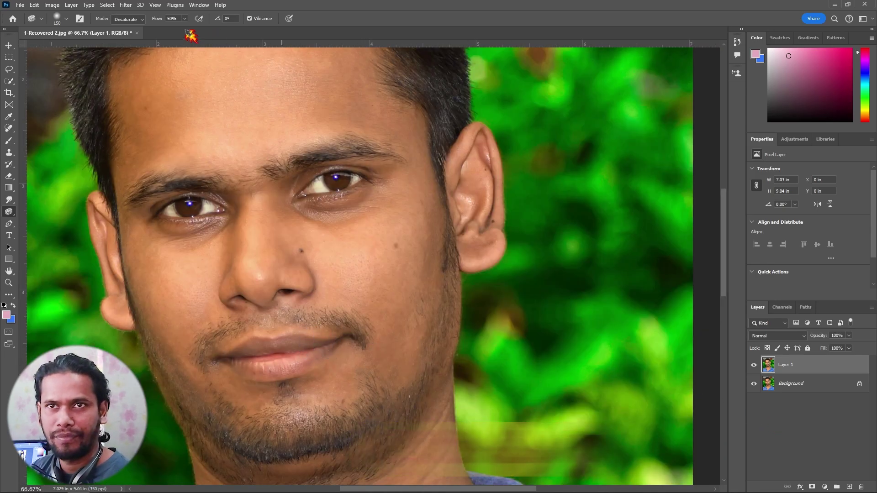
Saturate the subject's left cheek with the Sponge tool in Saturate mode at 50% flow, and set the flow to 5%.
left_click(142, 19)
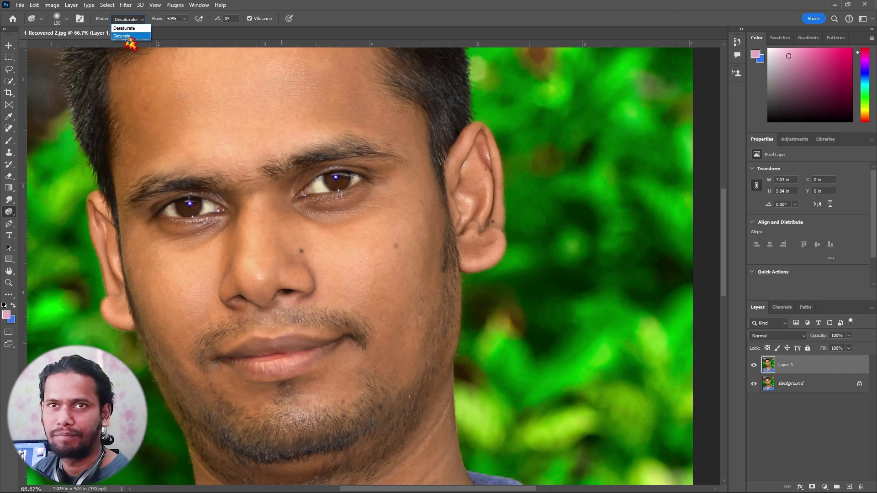
left_click(127, 36)
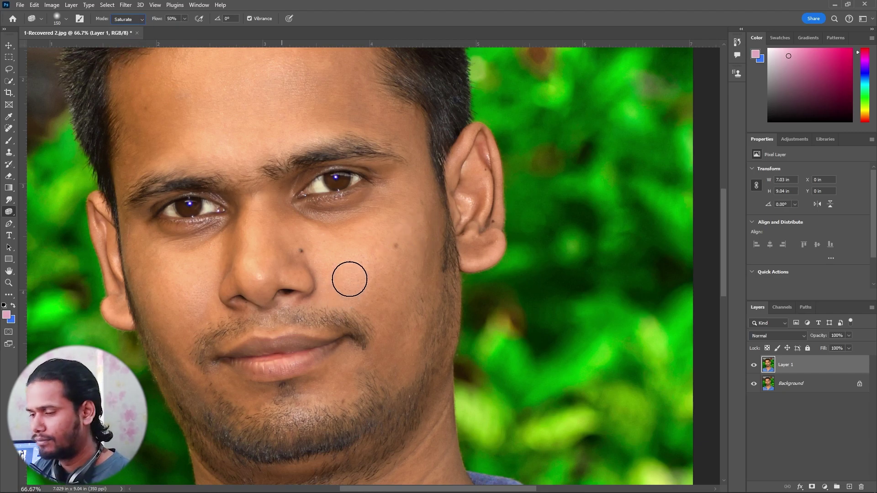
key("ctrl+plus")
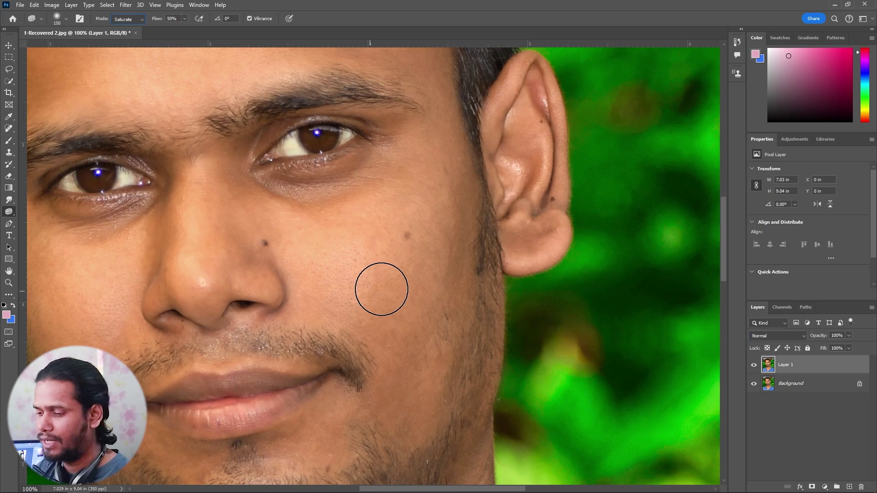
mouse_move(433, 248)
left_mouse_down()
mouse_move(437, 212)
mouse_move(426, 374)
mouse_move(454, 213)
mouse_move(404, 406)
mouse_move(374, 279)
mouse_move(314, 274)
mouse_move(415, 216)
mouse_move(342, 253)
mouse_move(310, 244)
mouse_move(423, 200)
mouse_move(429, 234)
mouse_move(317, 291)
mouse_move(381, 302)
mouse_move(427, 249)
mouse_move(433, 204)
mouse_move(419, 334)
mouse_move(446, 196)
left_mouse_up()
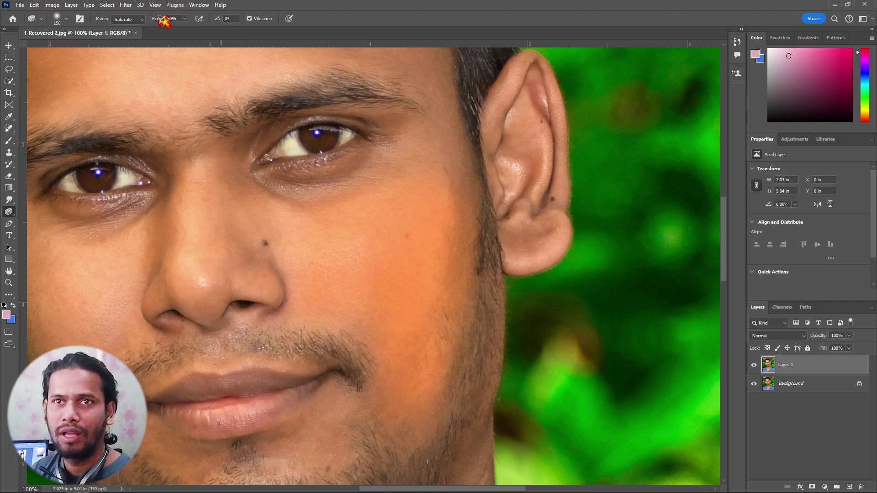
left_click_drag(185, 18, 167, 30)
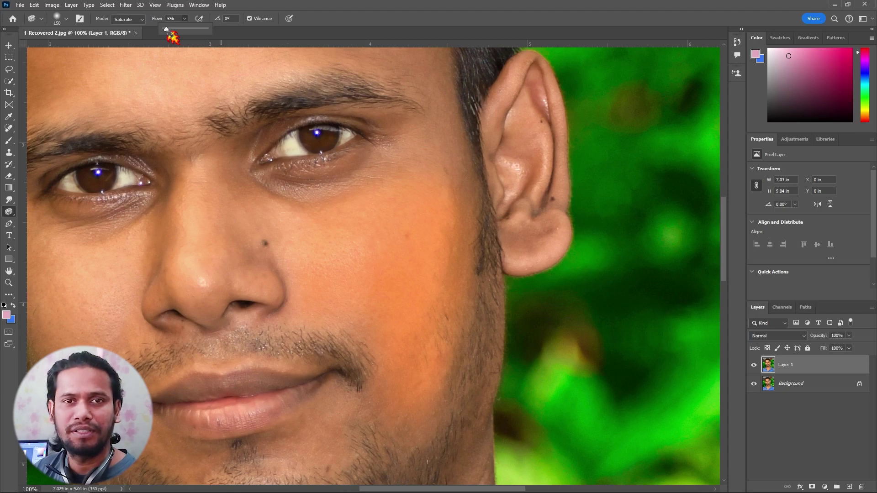